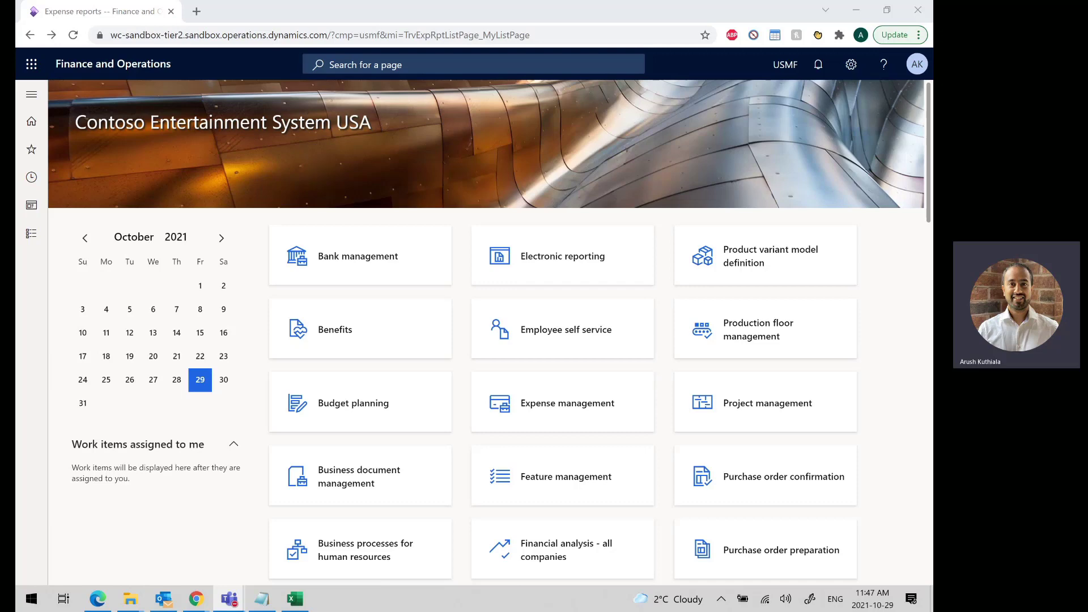
Go to Human resources > Employees and select the employee's record in the list.
left_click(31, 228)
scroll(108, 387, "down", 1)
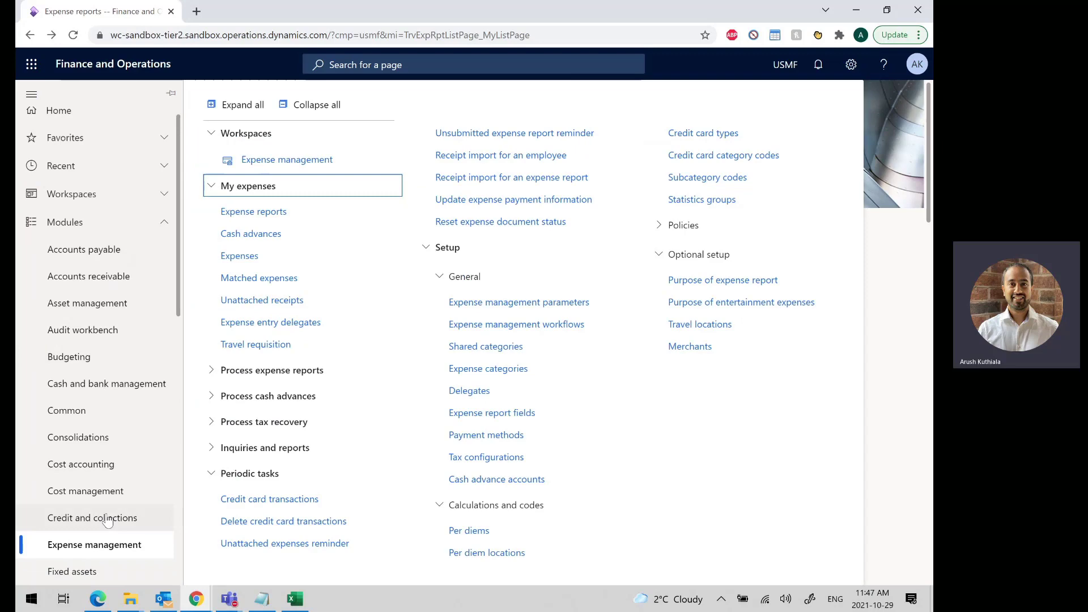
scroll(108, 521, "down", 3)
left_click(107, 535)
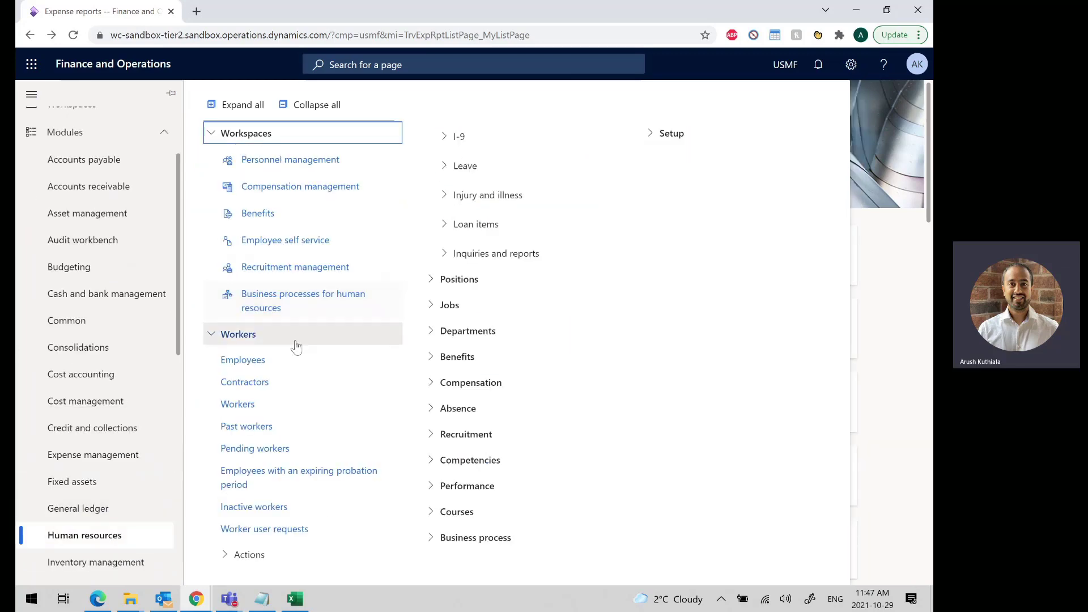
left_click(277, 369)
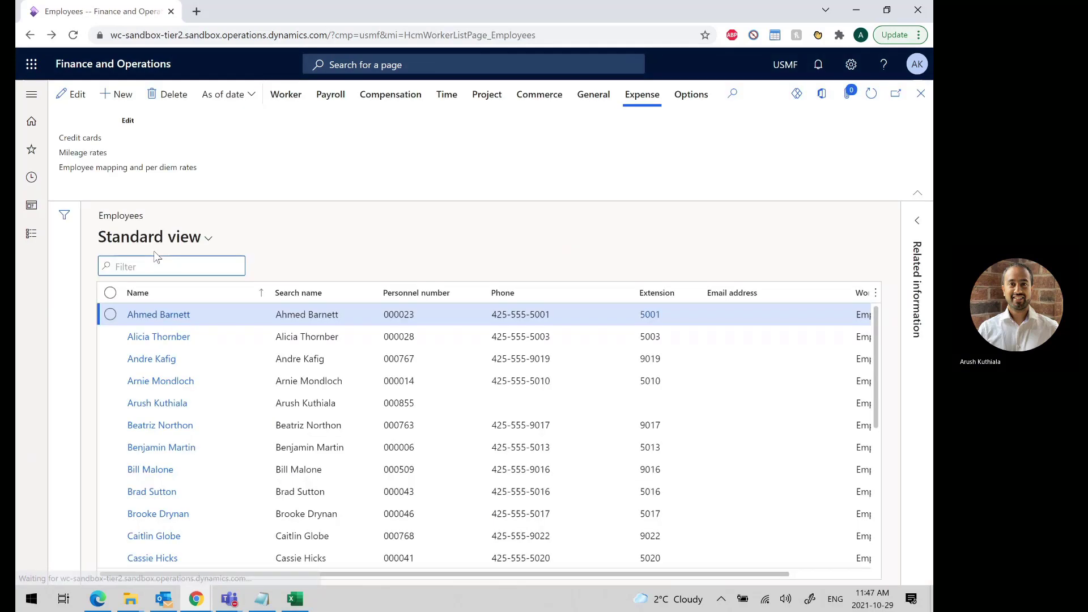
left_click(288, 403)
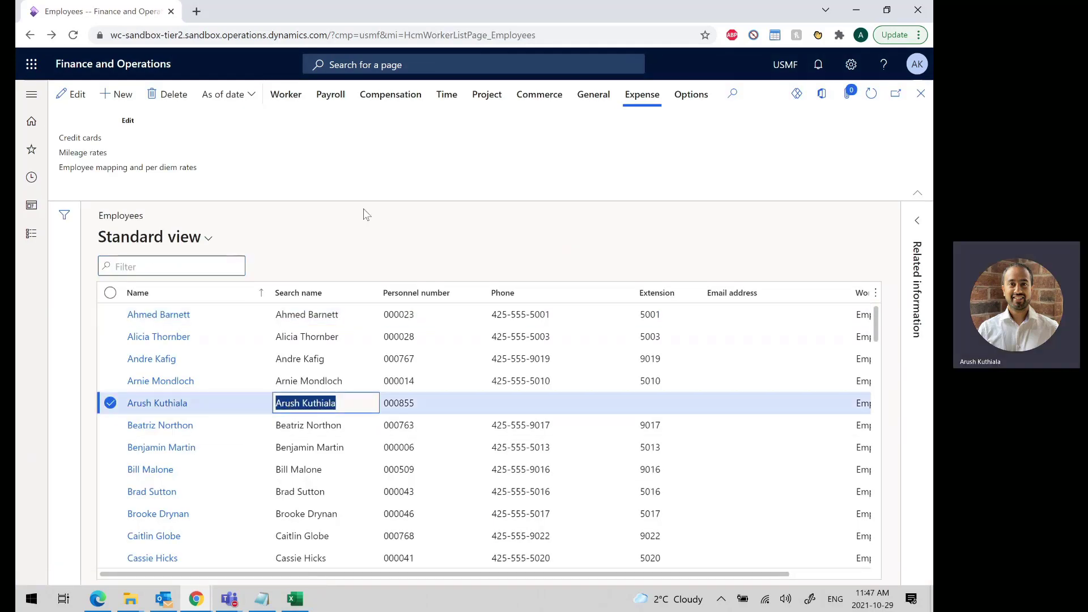
Check the employee's AMEX 9941 and VISA 9942 credit cards, then switch to the Fix.xlsx workbook.
left_click(124, 141)
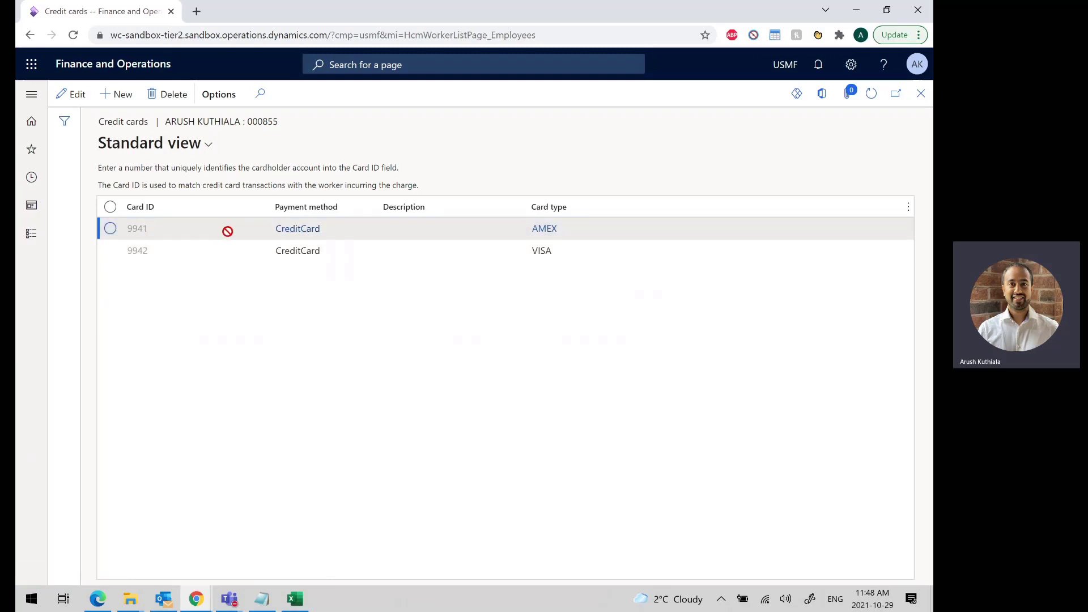
left_click(591, 232)
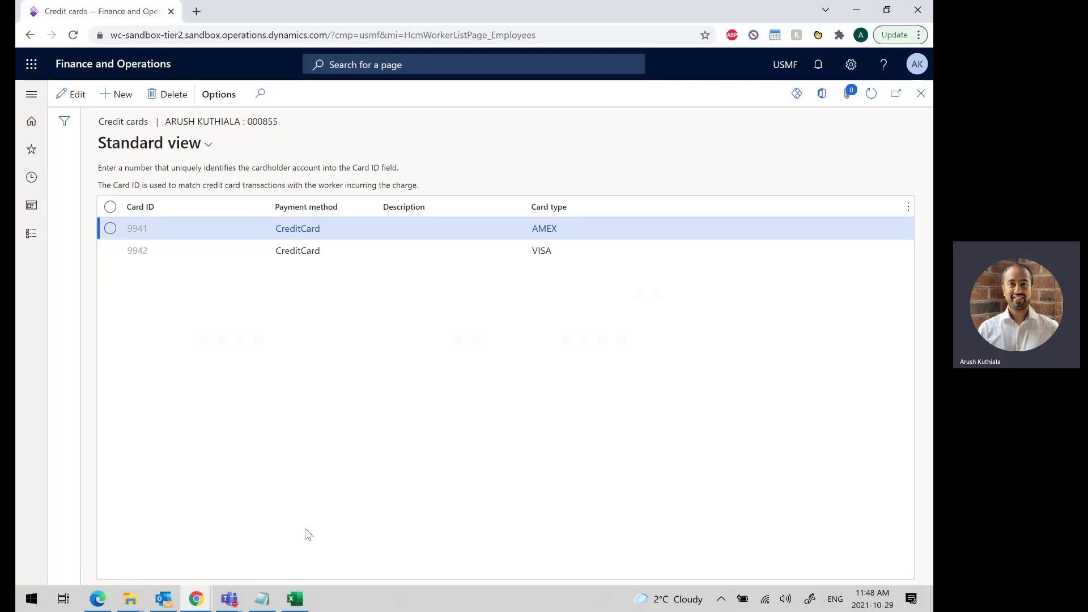
left_click(305, 599)
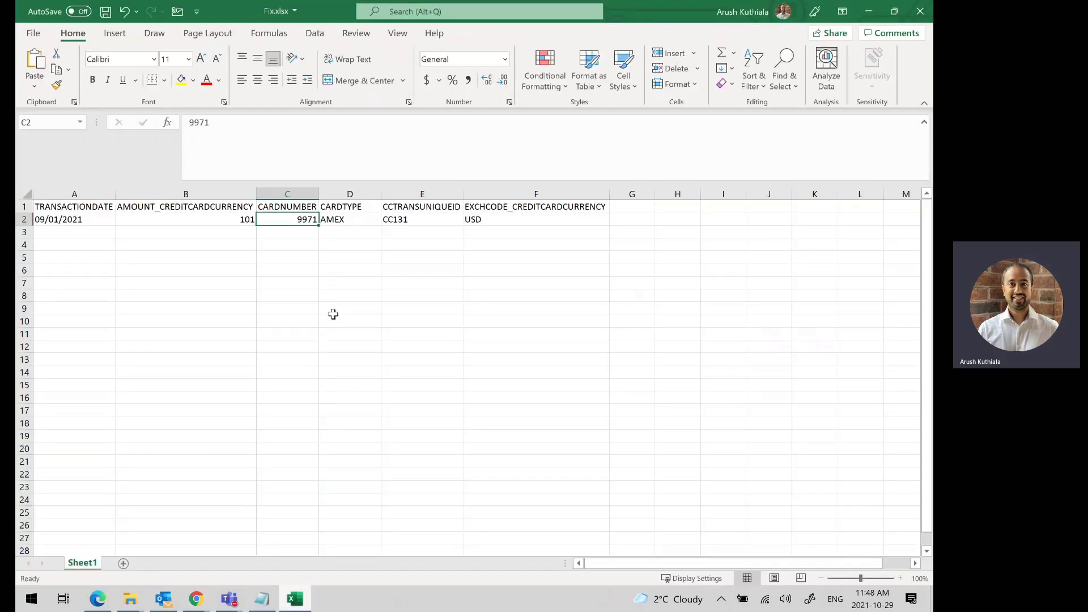
Verify the 09/01/2021 date and 101 amount, then correct card number C2 to 9941.
left_click(78, 209)
left_click(87, 221)
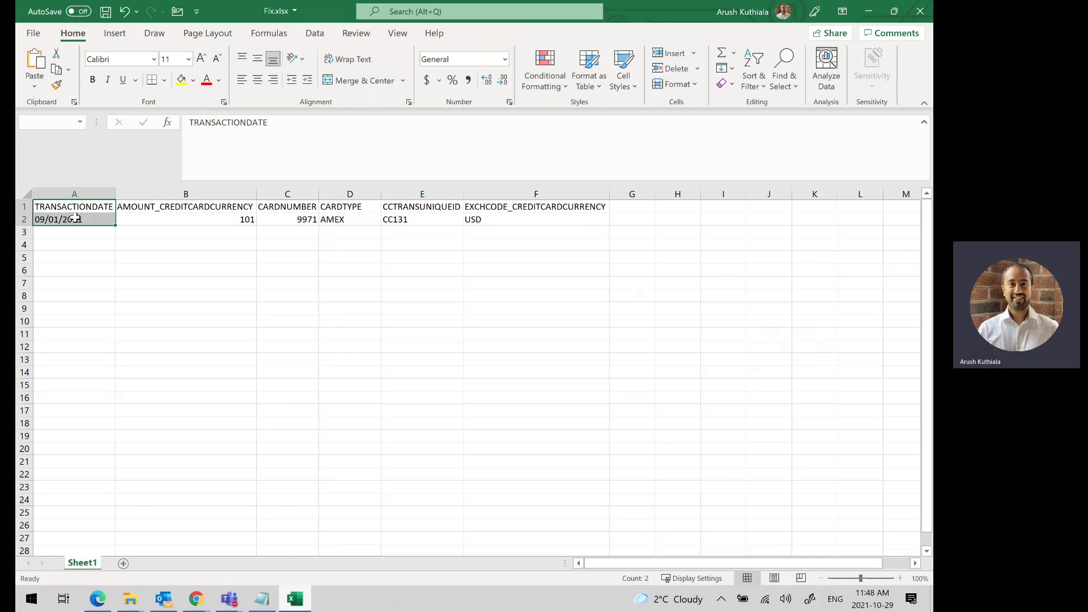
left_click(204, 208)
key("Down")
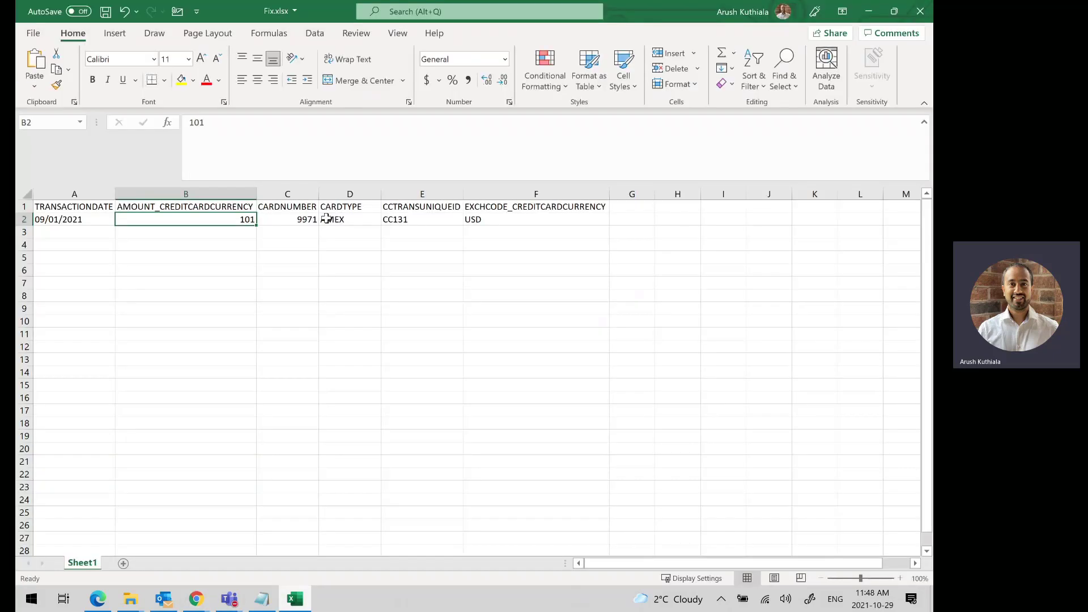
left_click(309, 219)
left_click(211, 146)
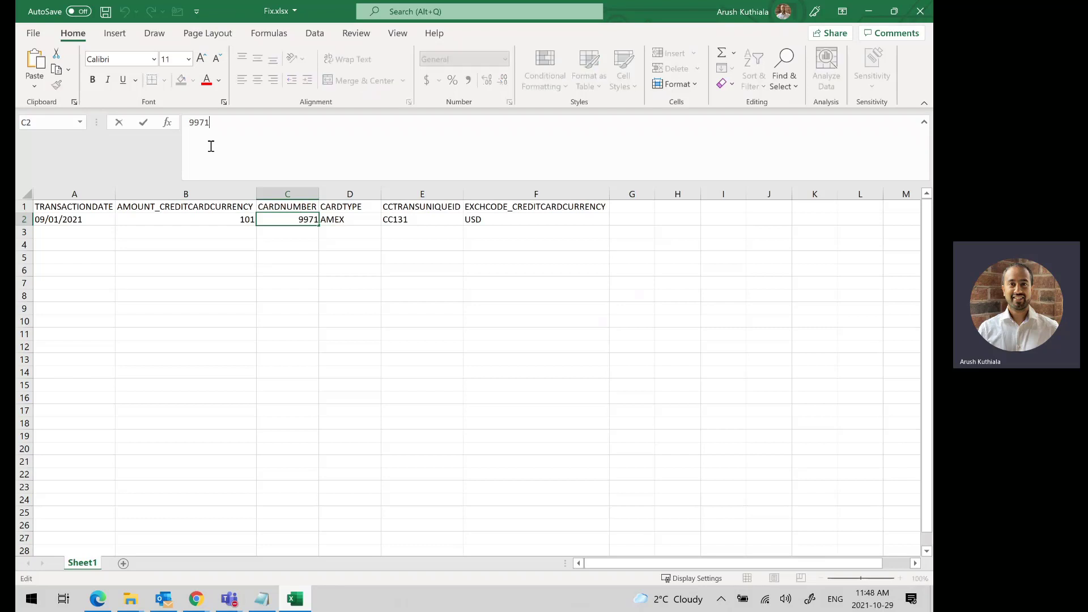
key("Left")
key("BackSpace")
type("4")
key("shift+Return")
key("Right")
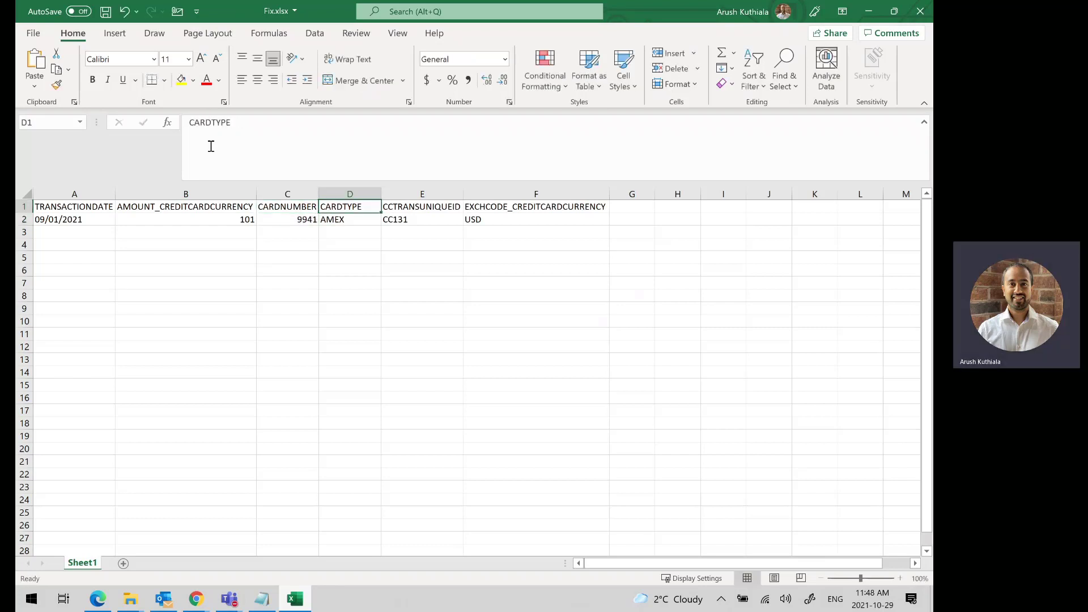
Change transaction ID E2 from CC131 to CC200, save Fix.xlsx and return to the browser.
left_click(446, 218)
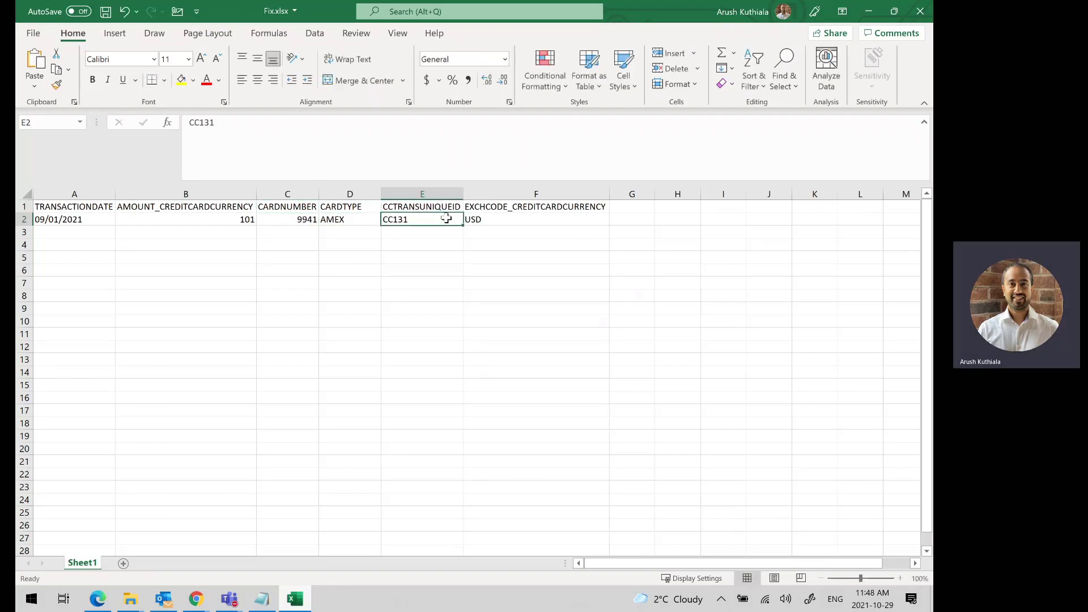
left_click(368, 177)
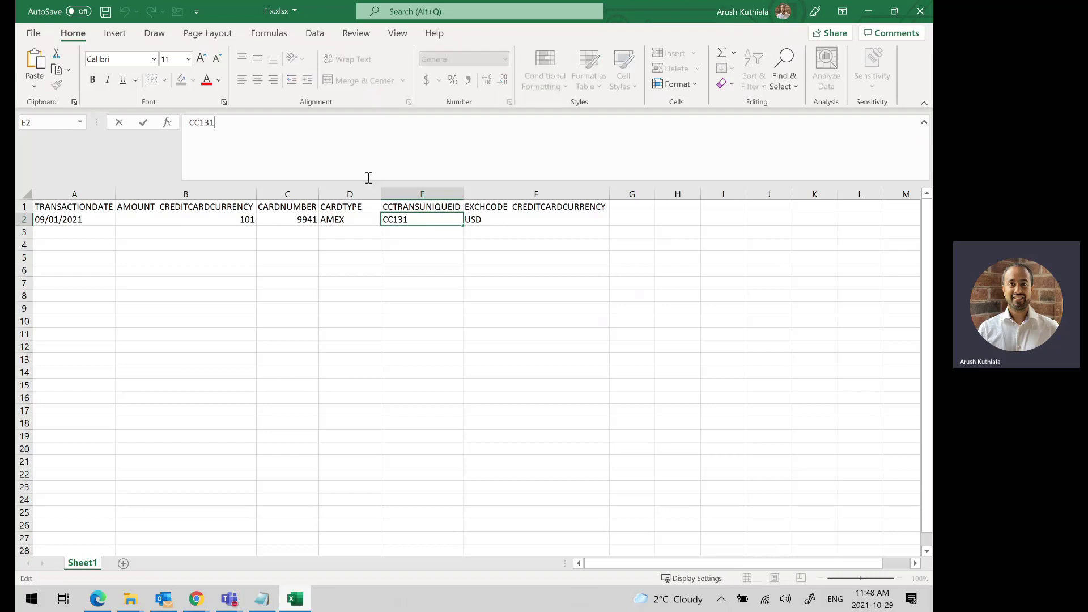
key("BackSpace")
key("BackSpace")
key("BackSpace")
type("200")
key("shift+Return")
key("Right")
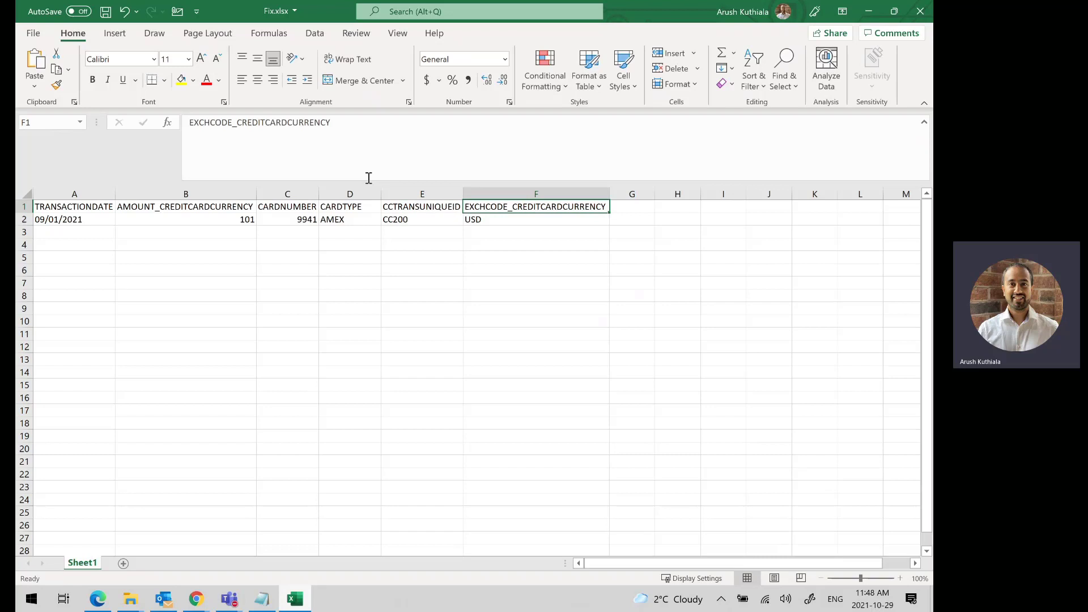
key("ctrl+s")
key("alt+Tab")
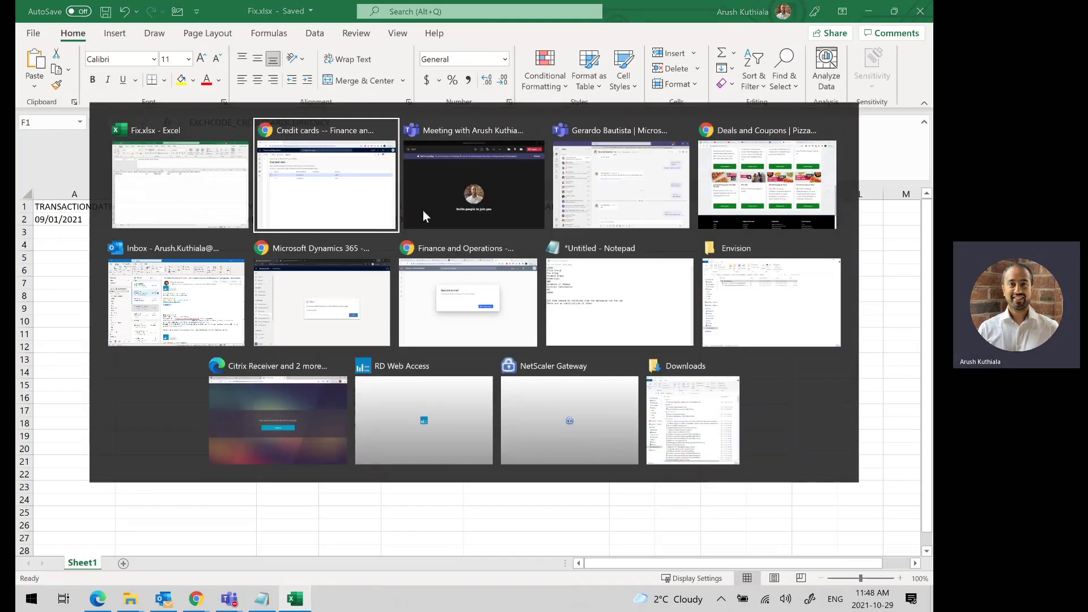
Go to Expense management's Credit card transactions page and start an import.
left_click(20, 245)
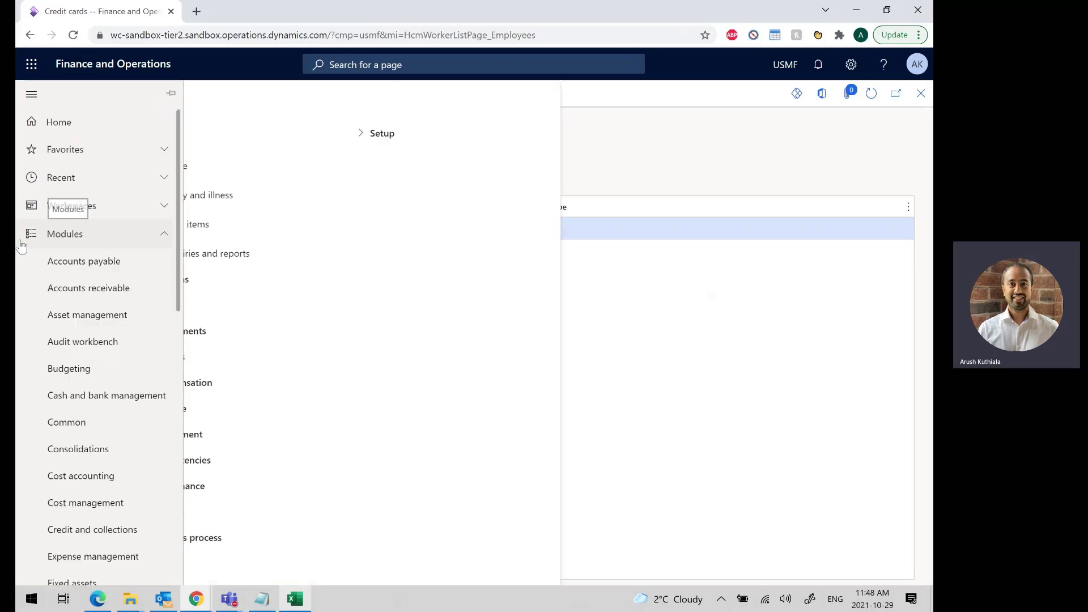
scroll(119, 385, "down", 2)
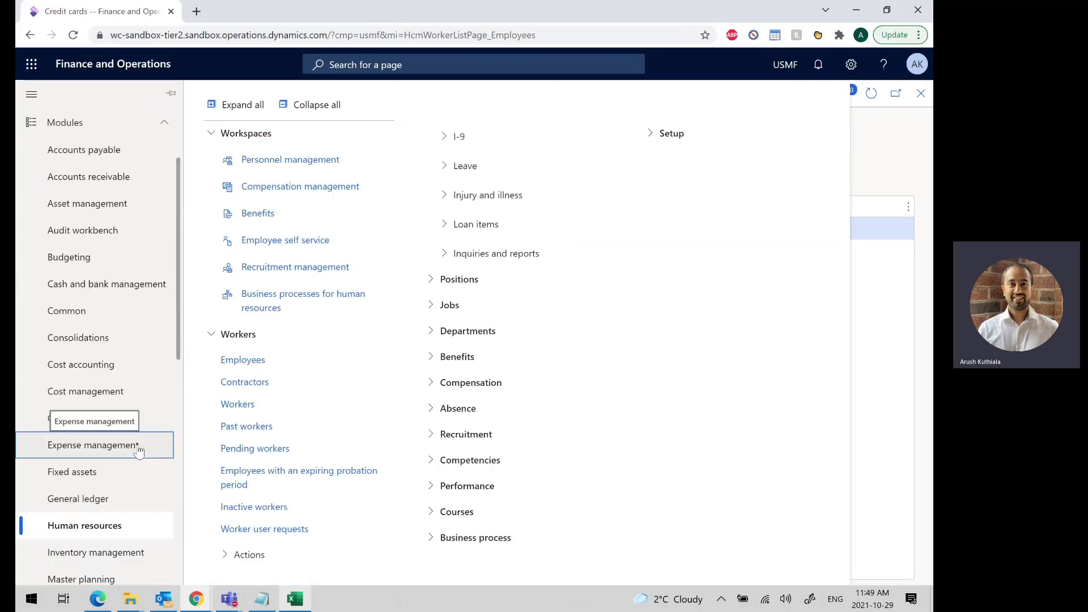
left_click(138, 450)
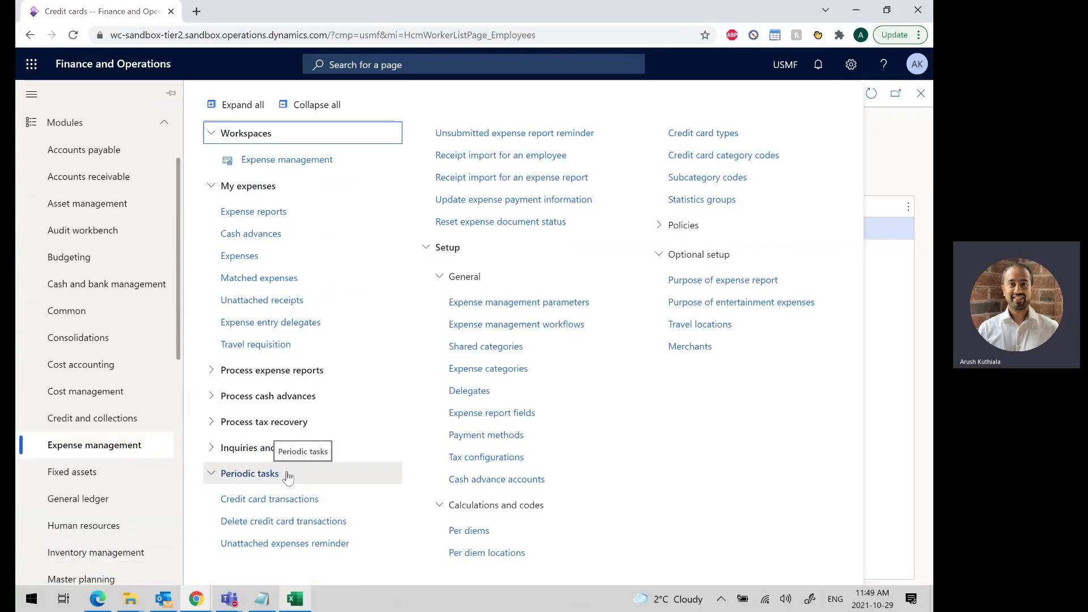
left_click(292, 501)
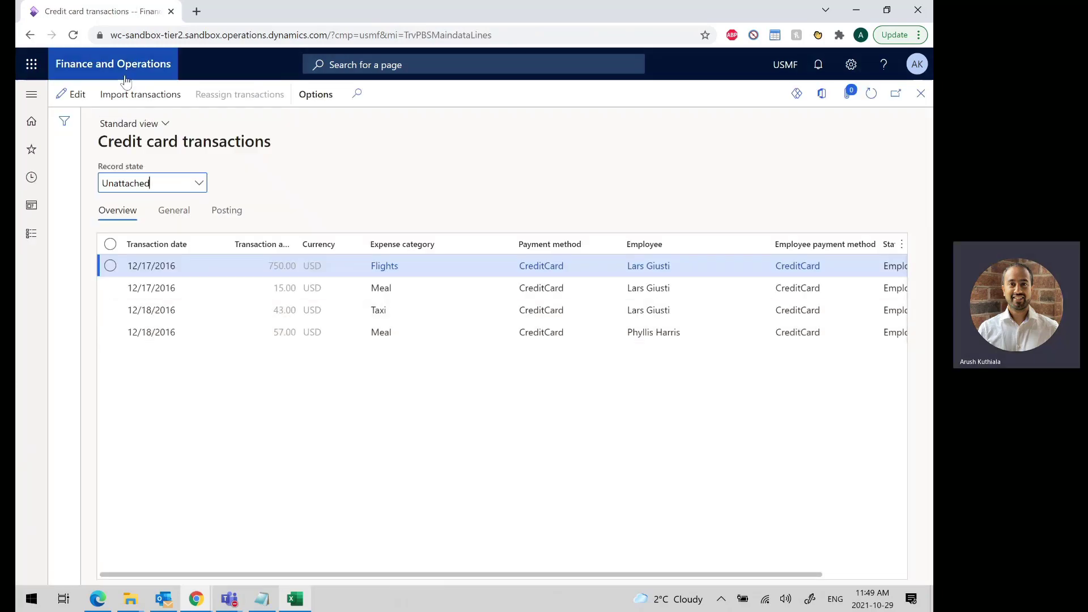
left_click(123, 97)
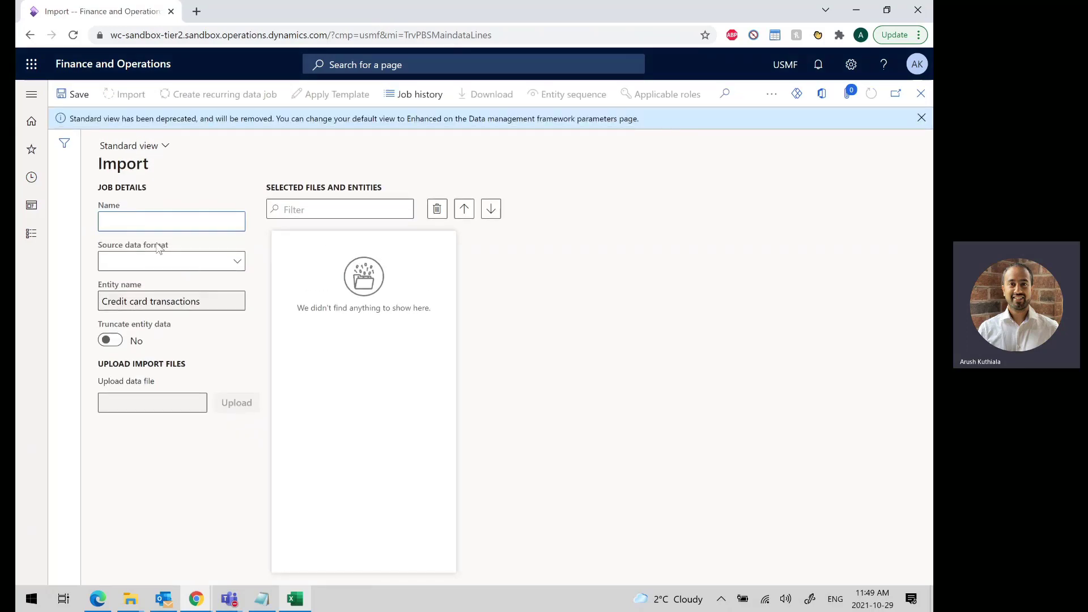
Name the import job 'CC Import of September' and set the source data format to Excel.
type("Import of 9/")
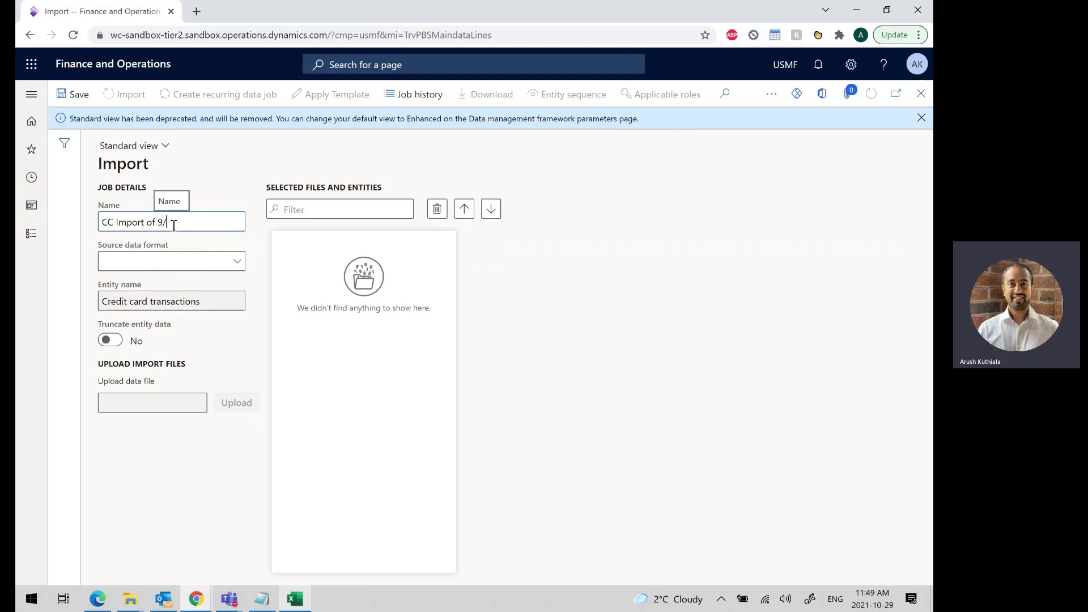
key("BackSpace")
key("BackSpace")
type("September")
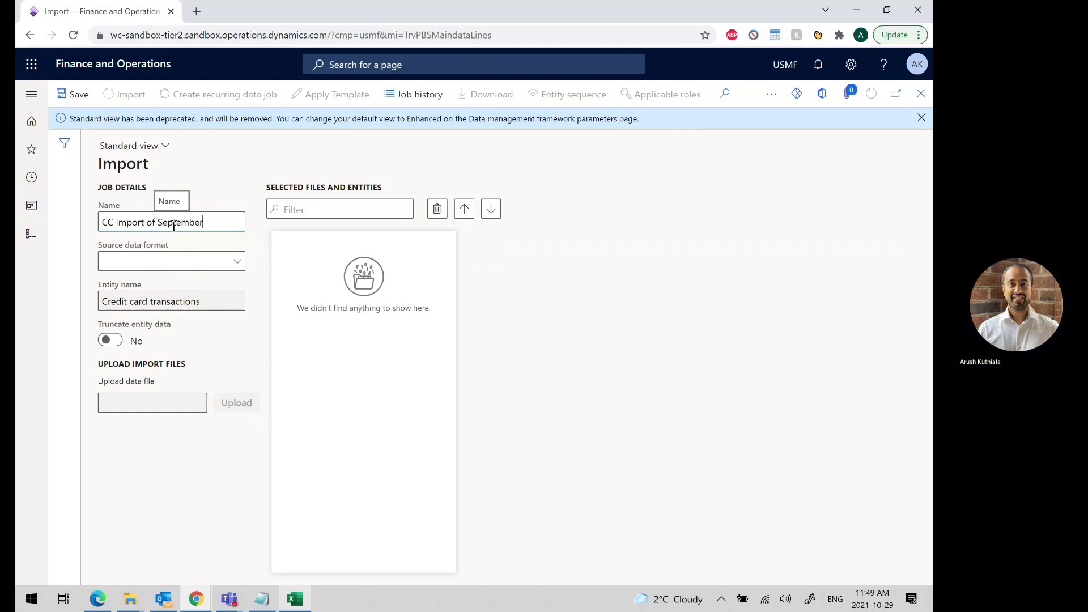
key("Tab")
key("Tab")
key("shift+Tab")
type("E")
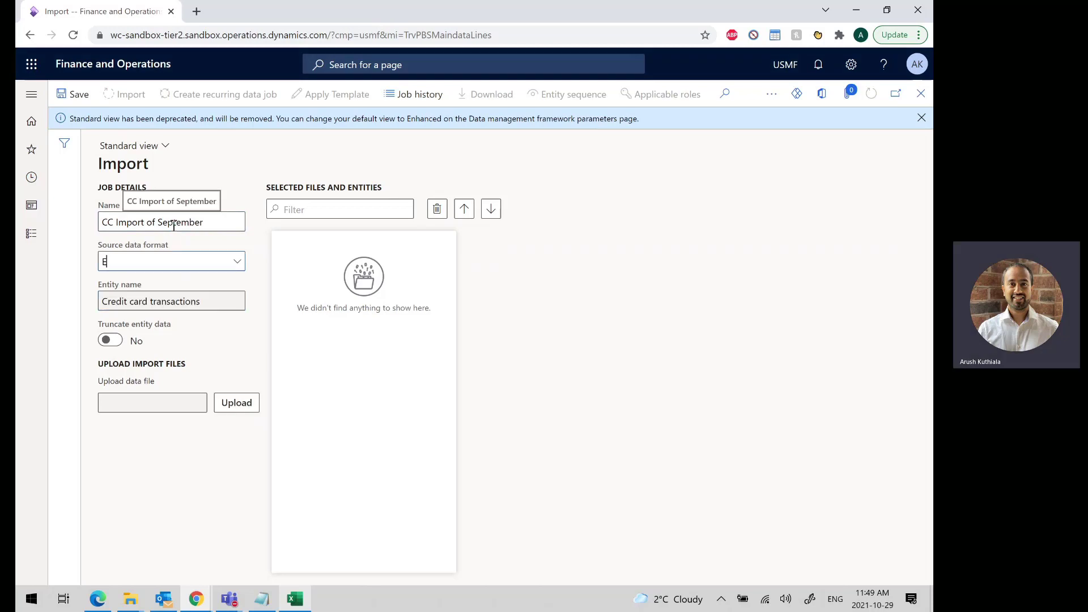
type("xcel")
key("Tab")
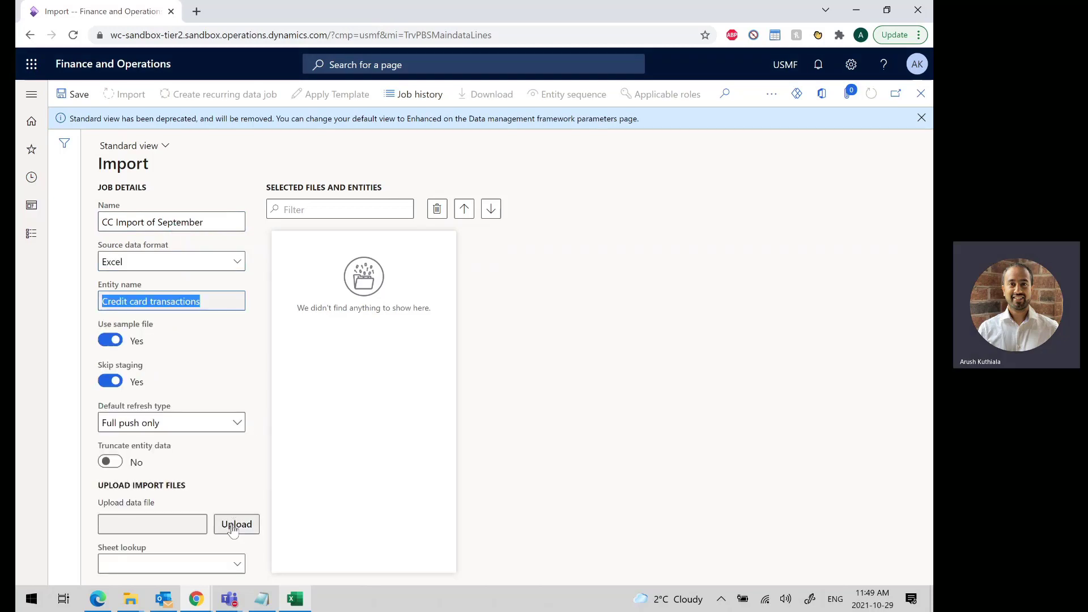
Upload Fix.xlsx from the desktop as the import data file.
left_click(233, 526)
left_click(163, 98)
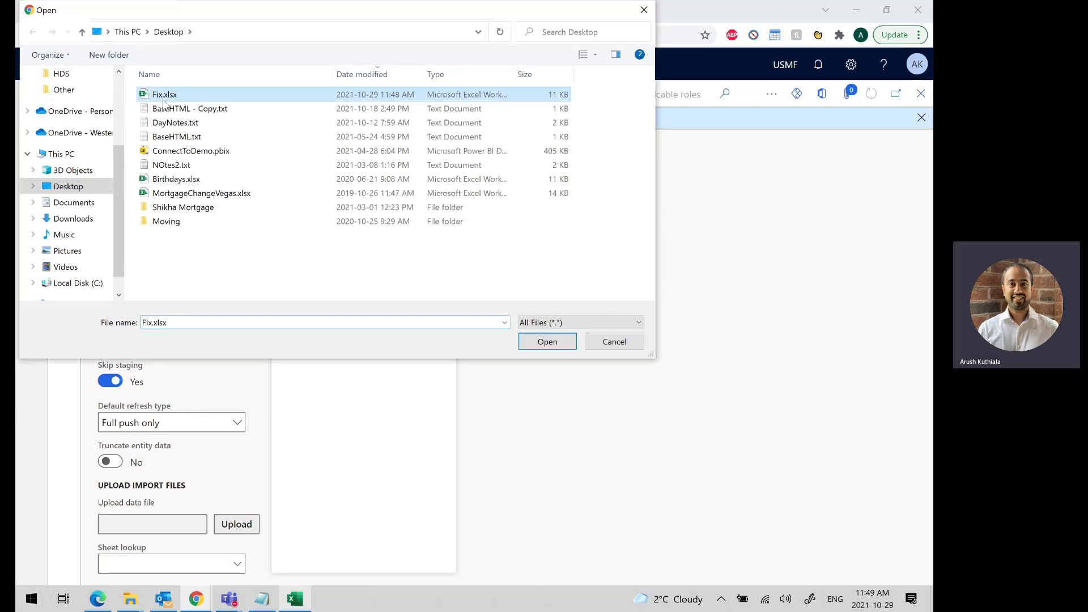
key("Return")
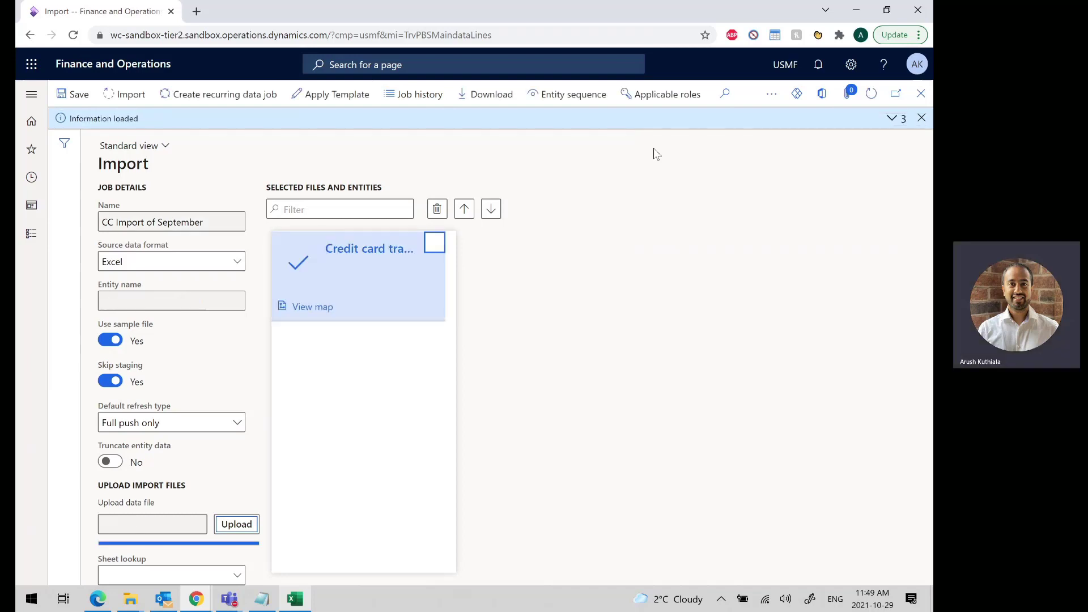
Run the import immediately with Import now.
left_click(771, 94)
left_click(538, 156)
left_click(126, 94)
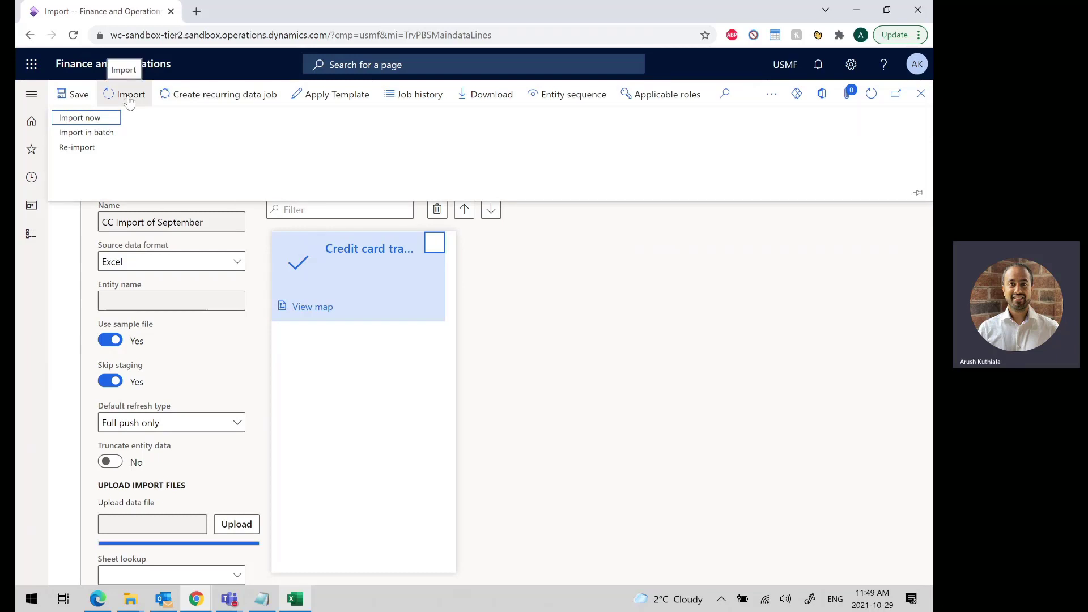
left_click(84, 118)
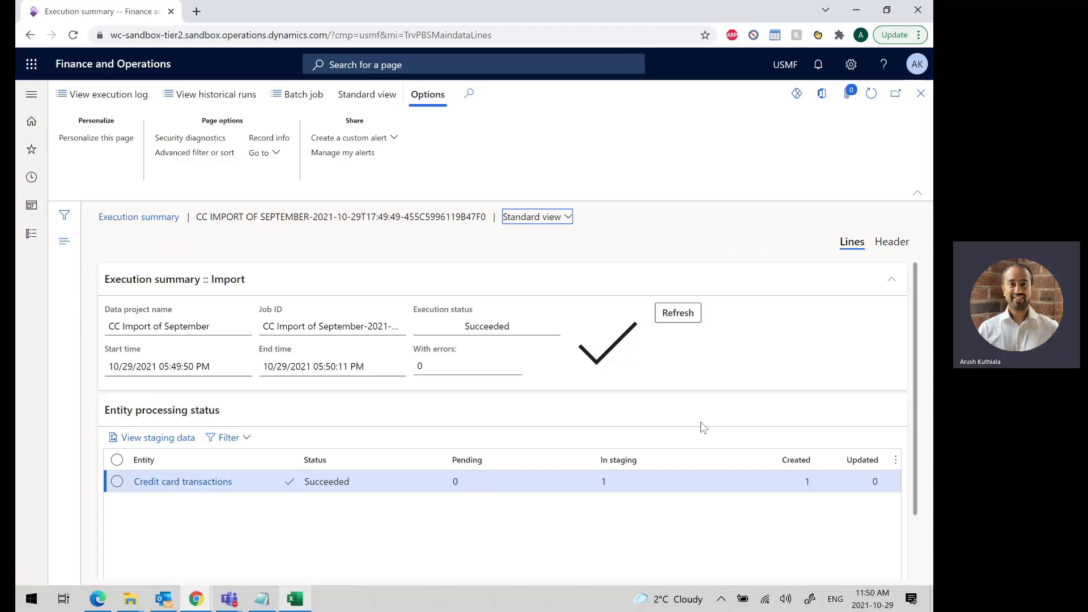
Confirm the imported 9/1/2021 credit card transaction is listed and unattached.
left_click(32, 234)
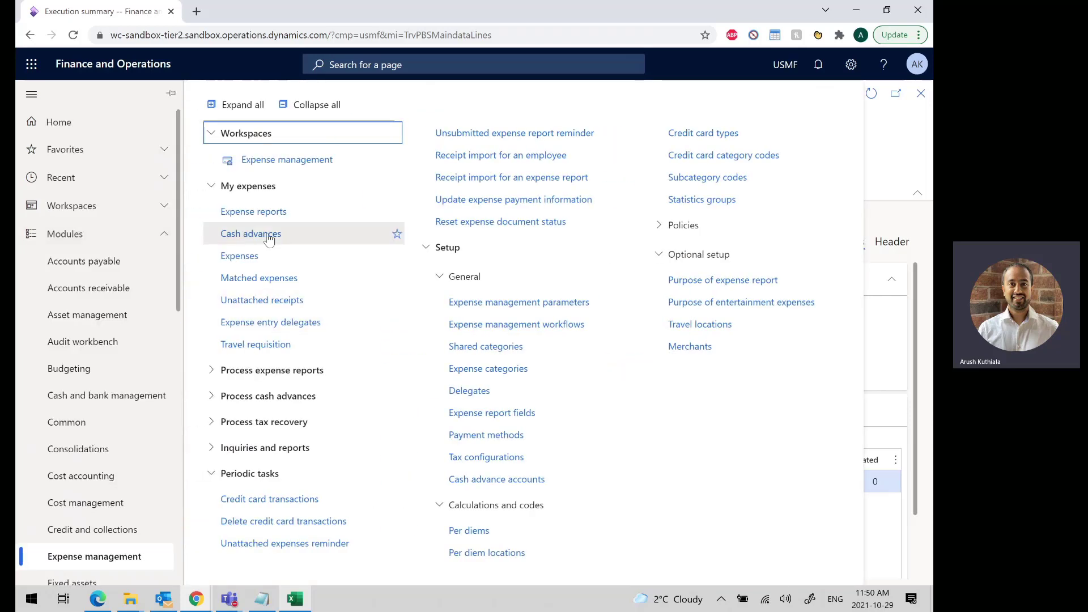
left_click(289, 499)
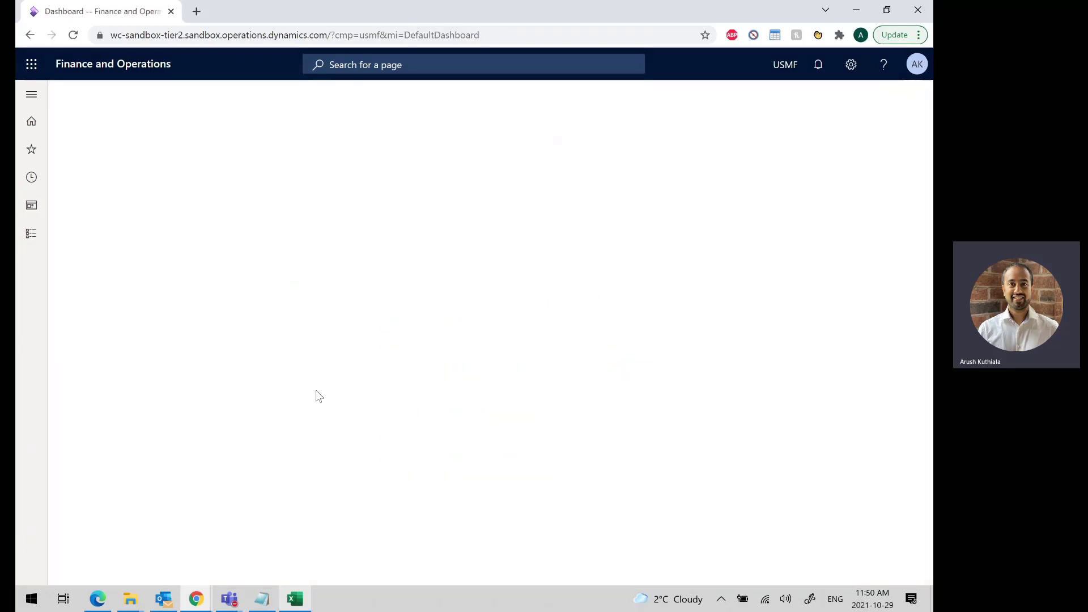
left_click(225, 359)
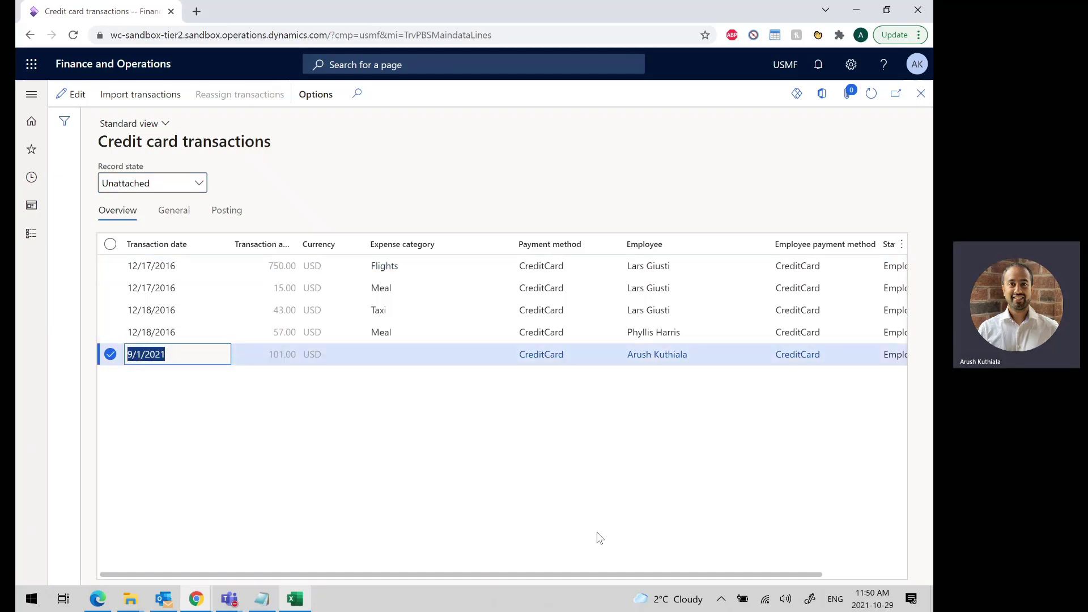
left_click_drag(554, 574, 408, 563)
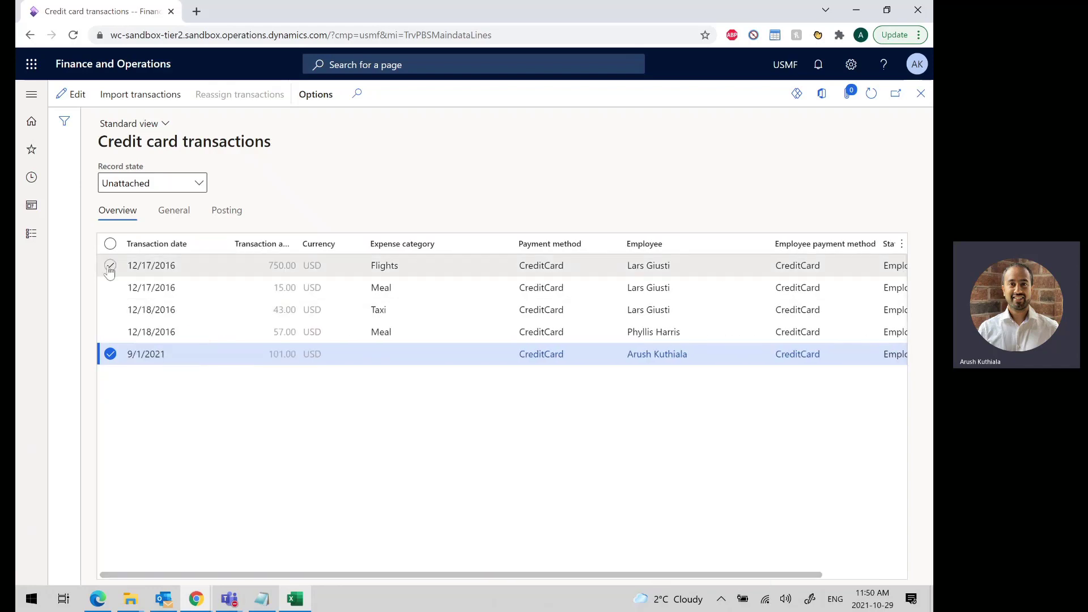
Create a new expense report from the Expense reports list.
left_click(32, 234)
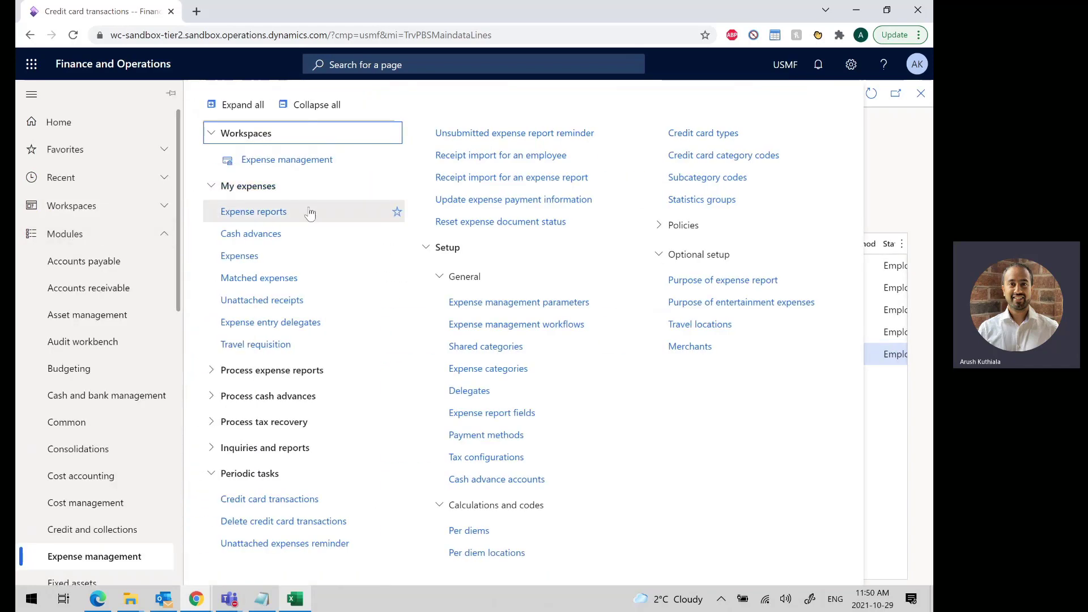
left_click(309, 213)
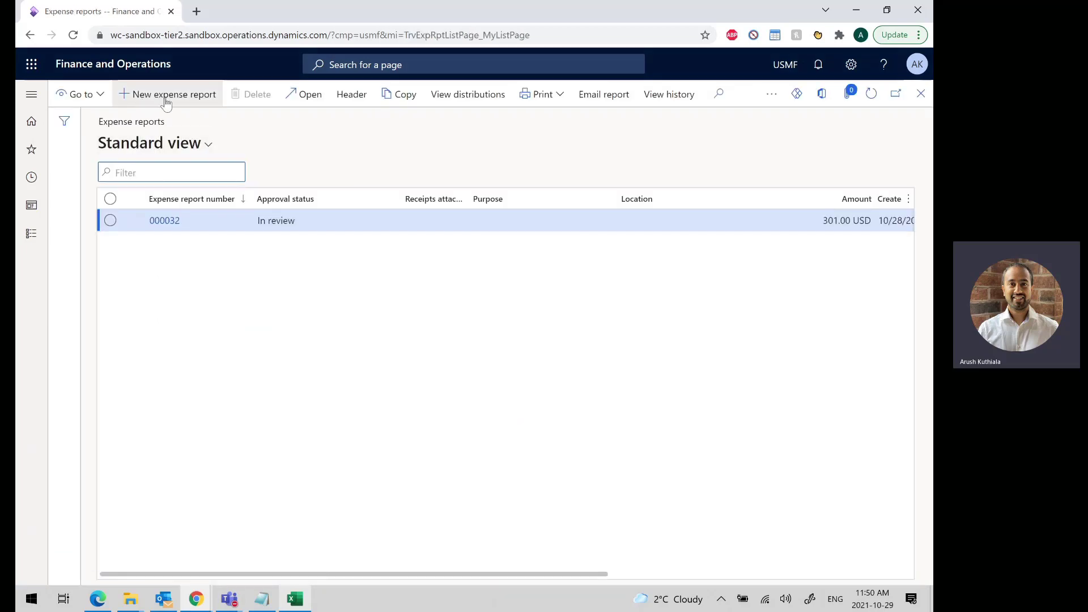
left_click(166, 95)
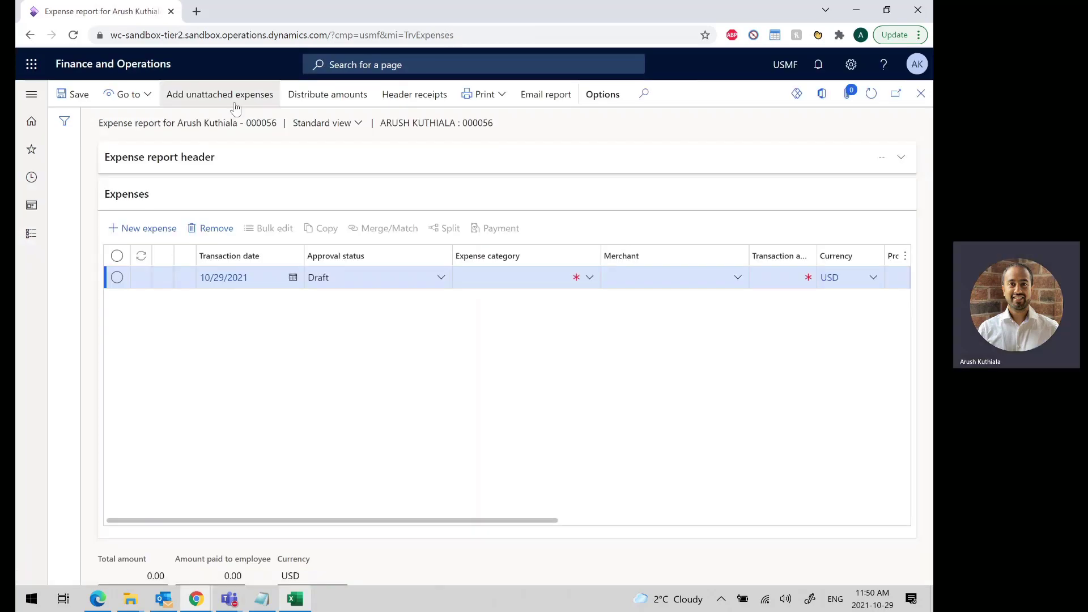
Add the unattached 101.00 USD card expense to the report and change its category to Hotel.
left_click(237, 95)
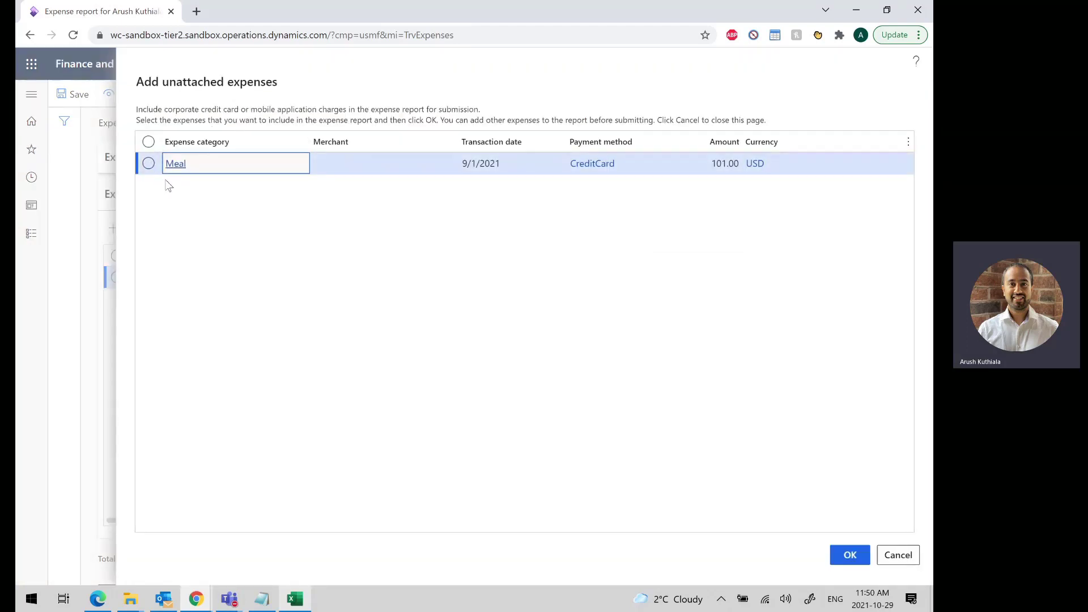
left_click(148, 163)
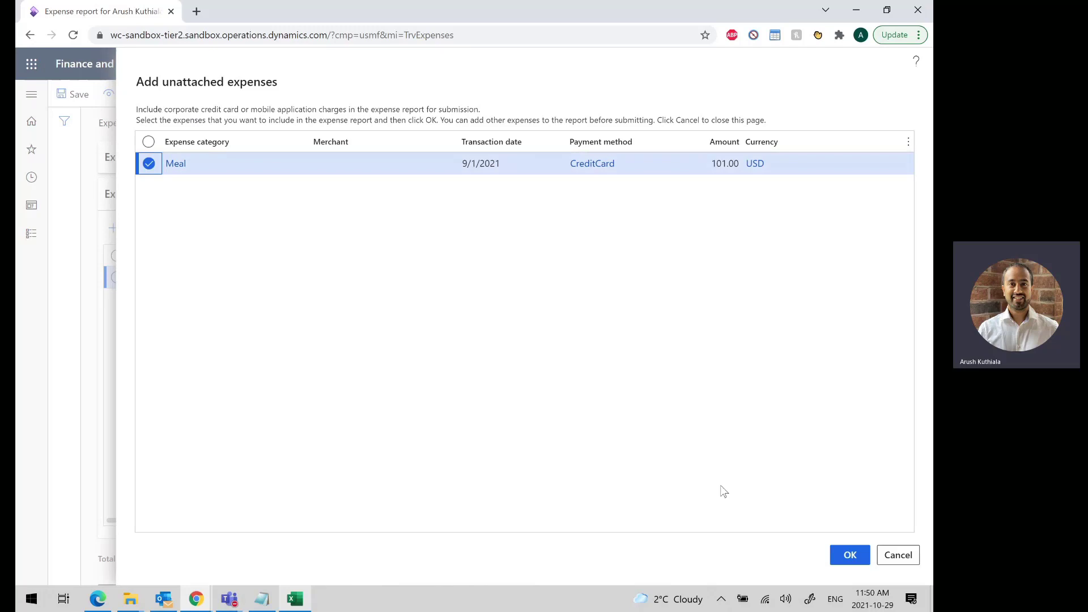
left_click(847, 556)
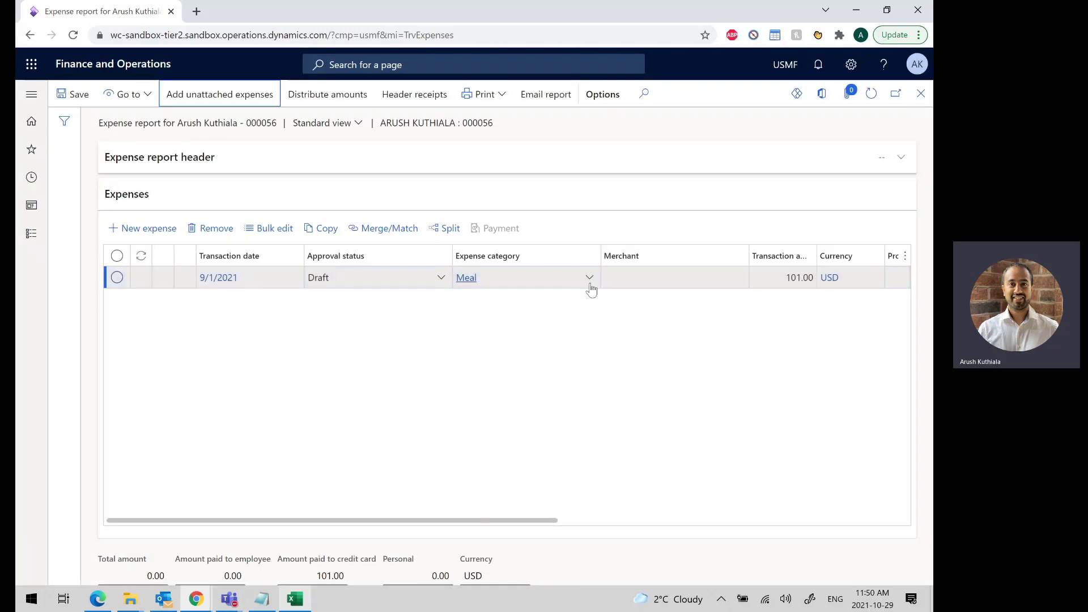
left_click(593, 280)
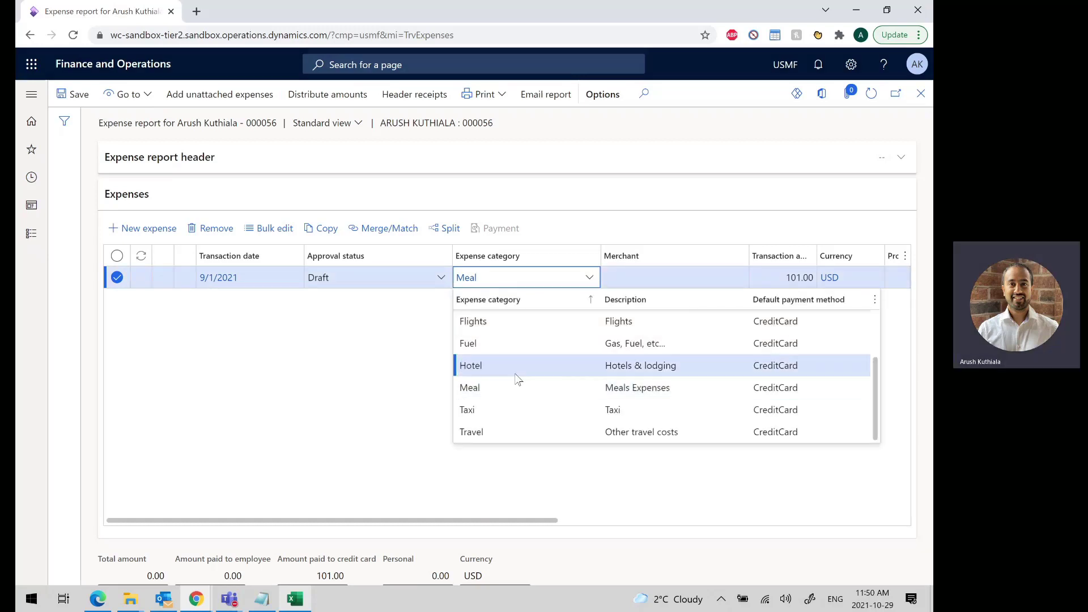
left_click(516, 373)
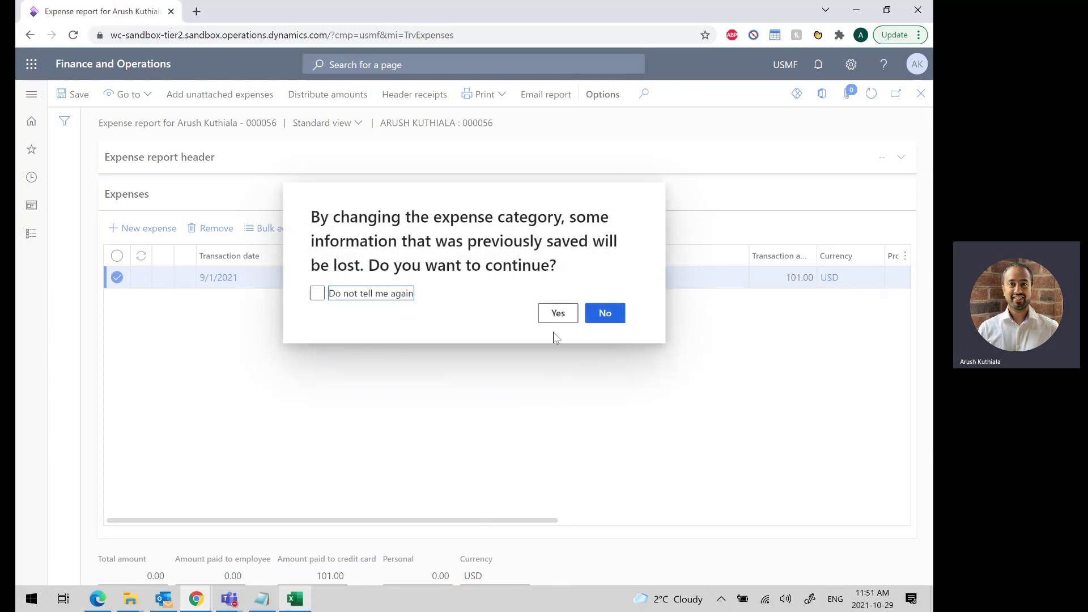
left_click(556, 314)
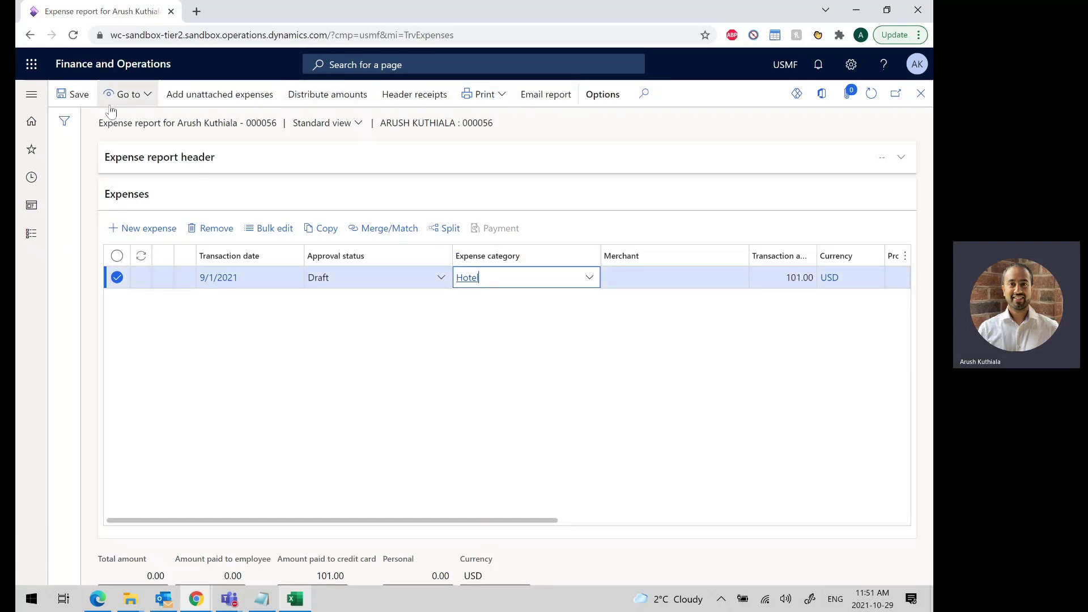
Save expense report 000056 and submit it for review.
left_click(73, 94)
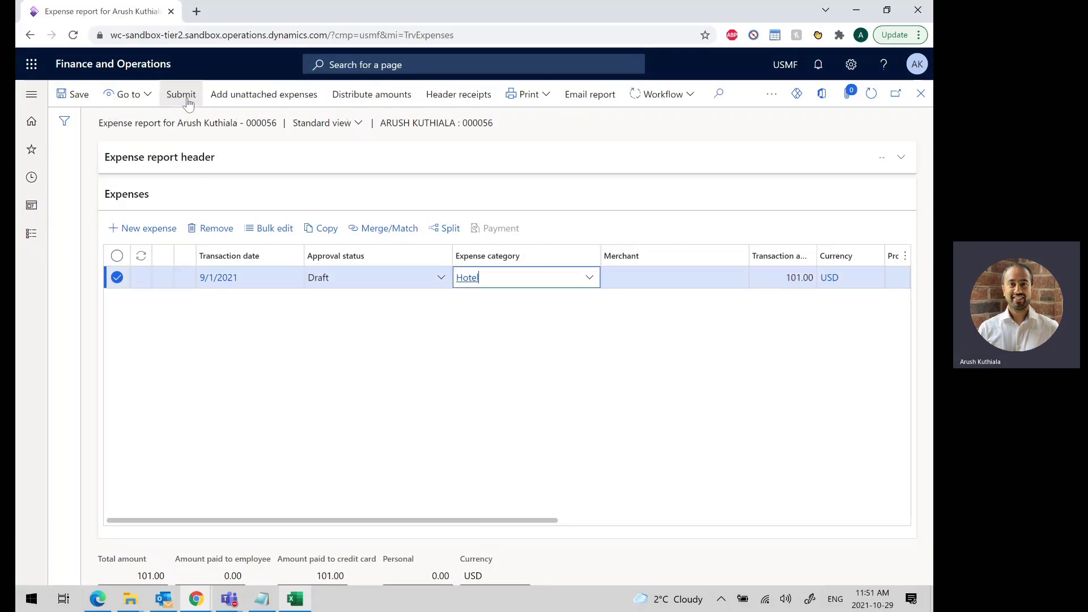
left_click(187, 101)
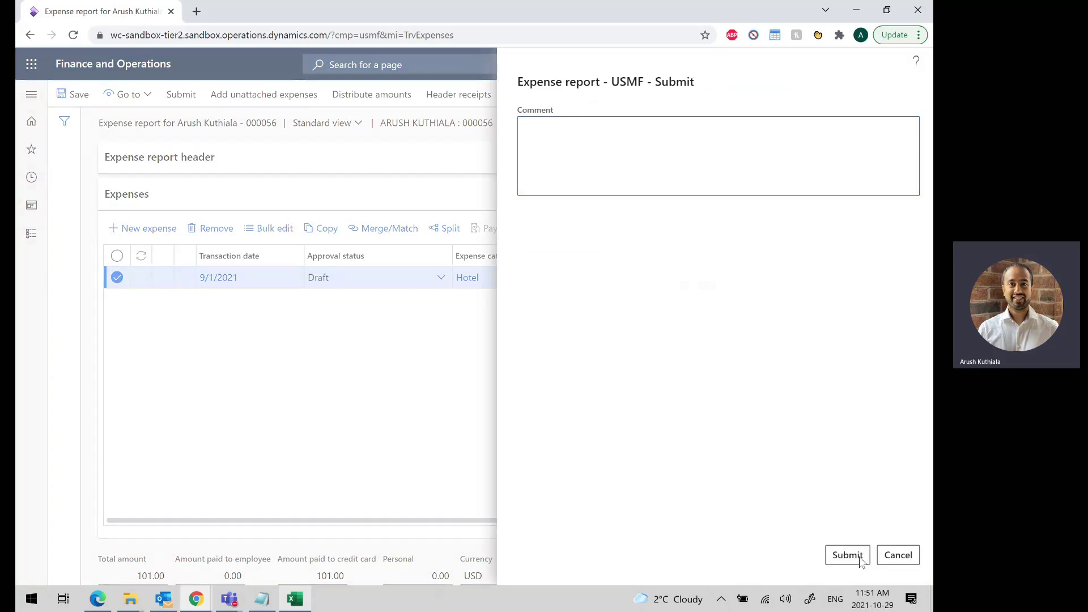
left_click(848, 555)
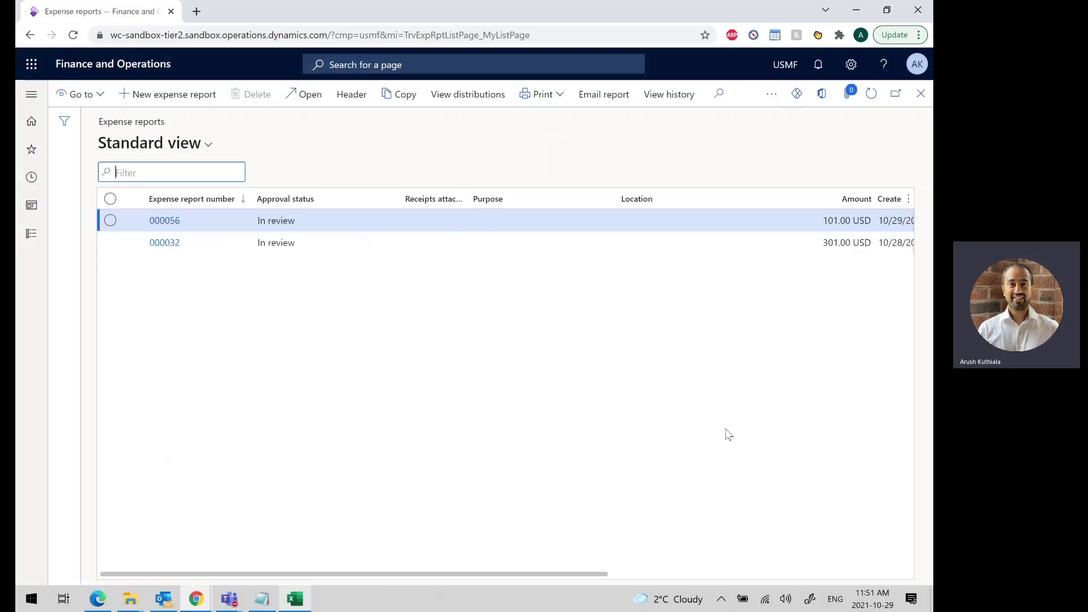
Switch to Excel to view the Fix.xlsx AMEX transaction row, ID CC200.
left_click(301, 597)
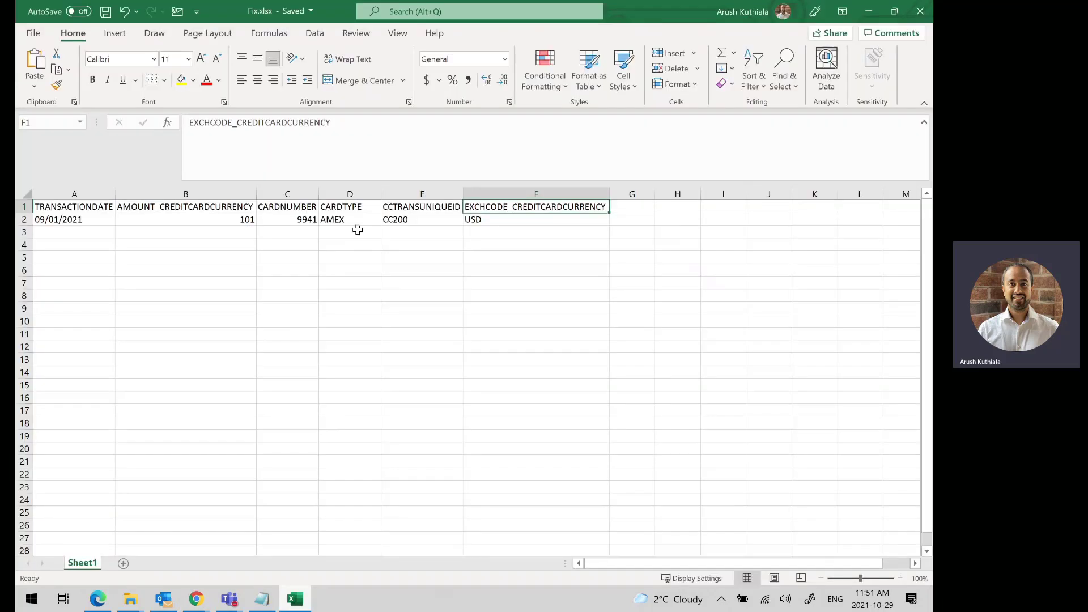